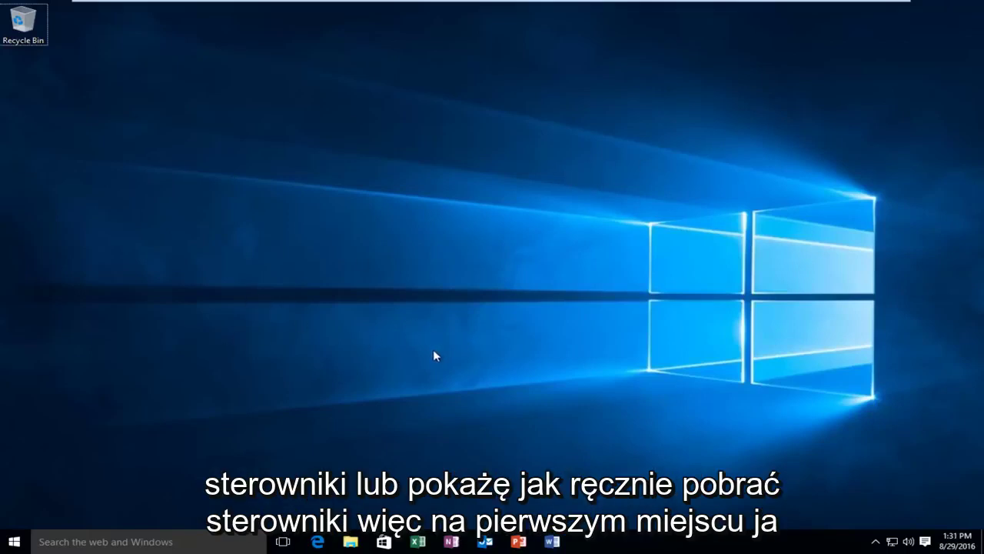
# - Find Device Manager with a Windows search for "device manager", open it and reposition its window on the desktop
pyautogui.click(16, 543)
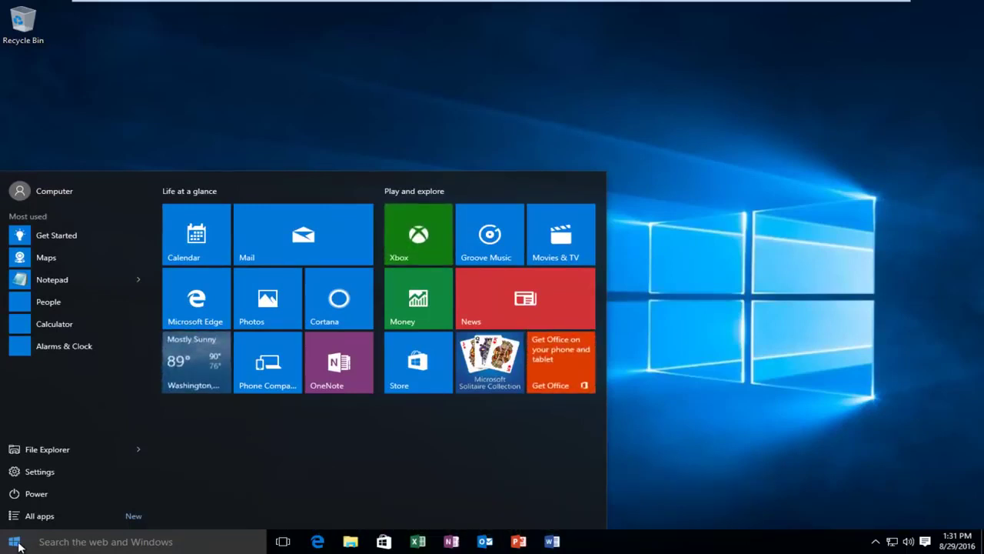
pyautogui.click(57, 543)
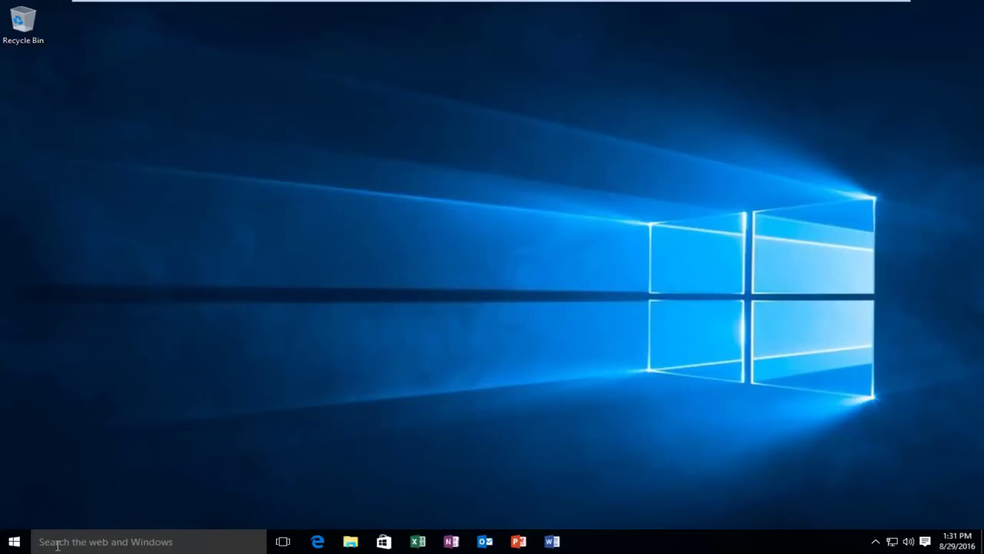
pyautogui.write('de')
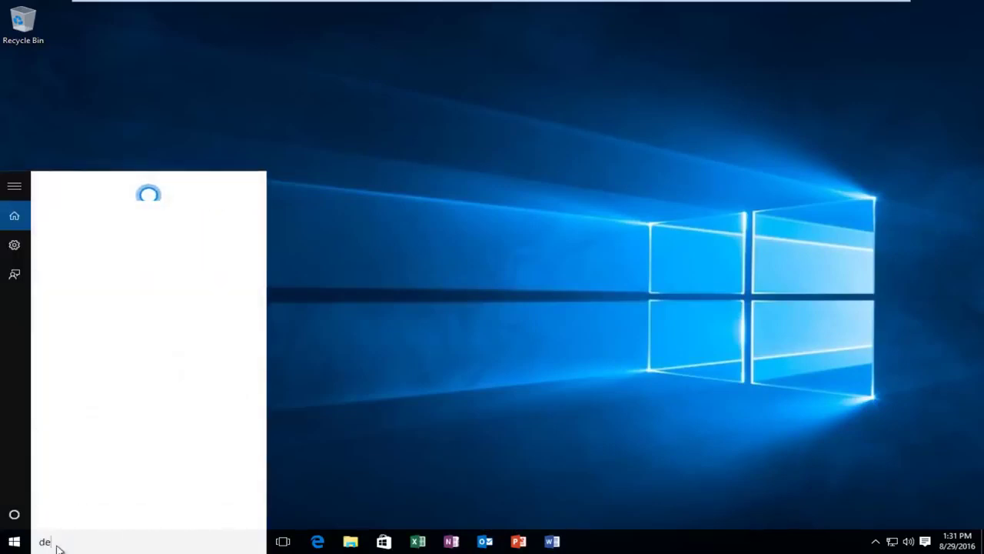
pyautogui.write('vice manager')
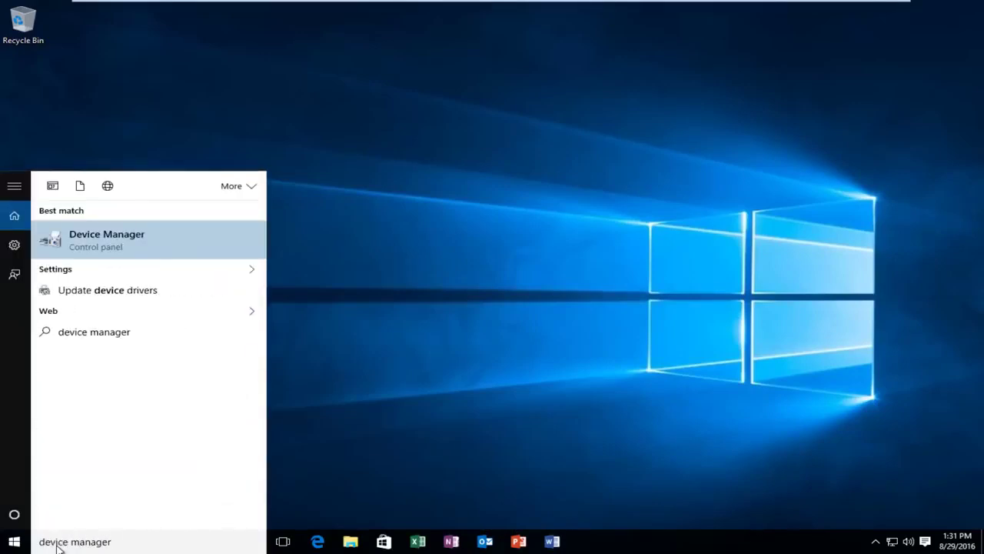
pyautogui.click(87, 246)
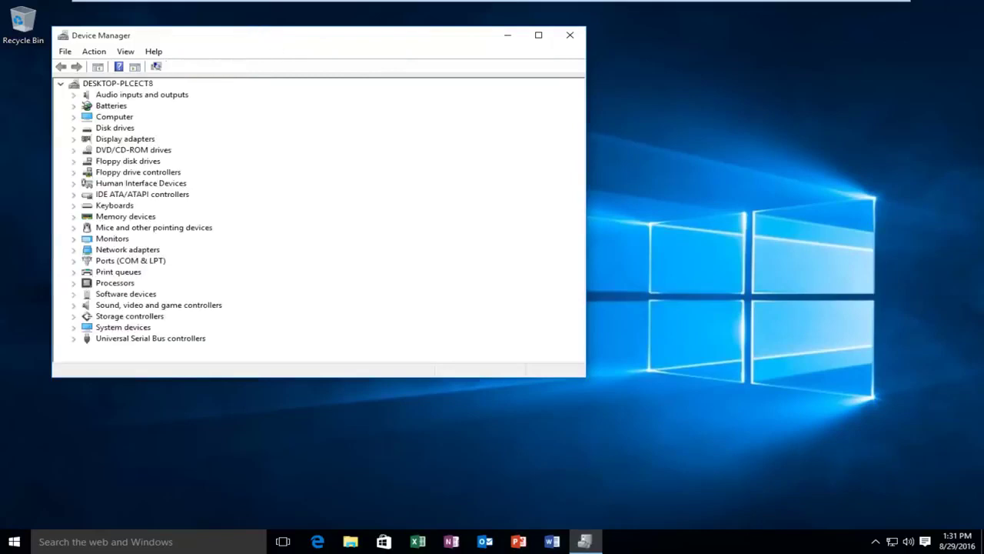
pyautogui.moveTo(263, 45); pyautogui.dragTo(373, 62)
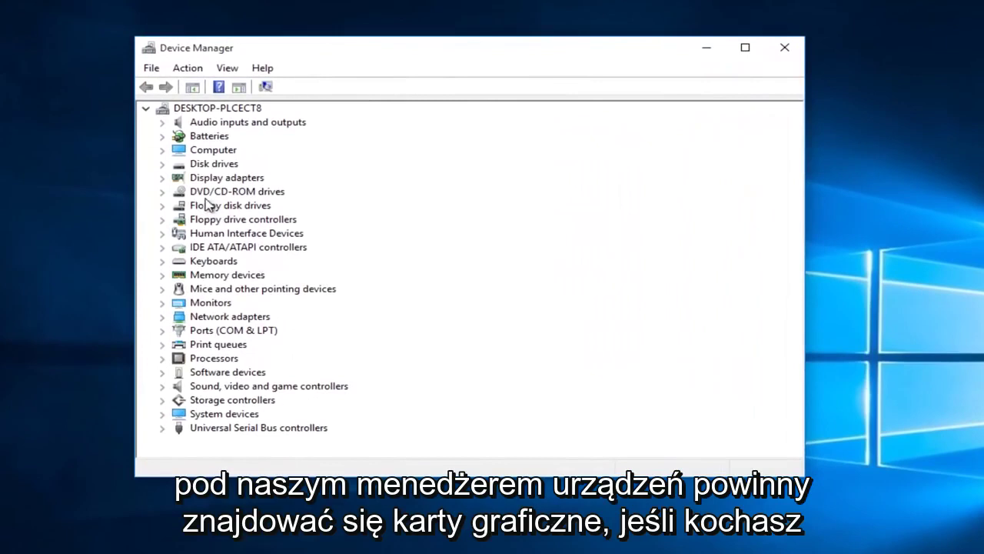
# - Run an automatic online search for updated driver software for the VMware SVGA 3D display adapter and close Device Manager
pyautogui.click(162, 179)
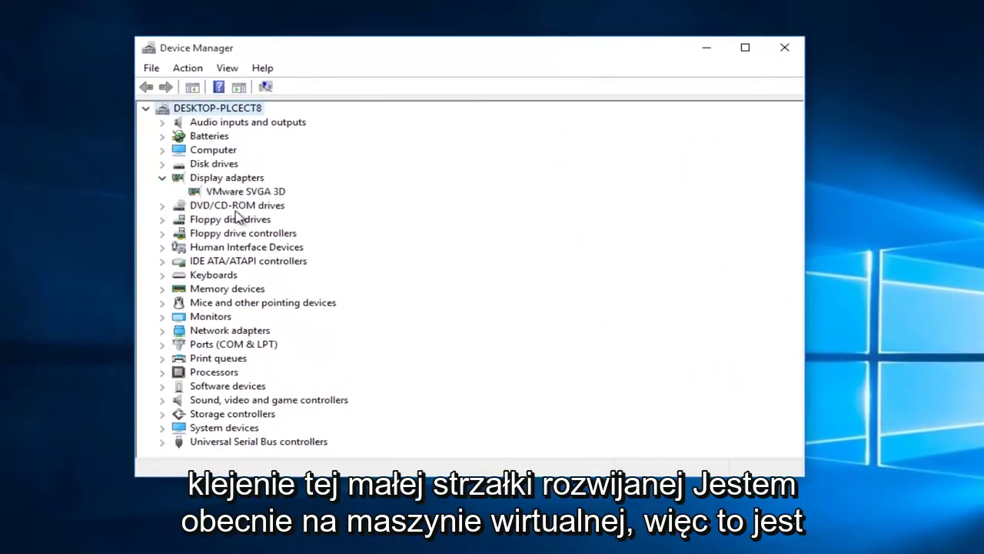
pyautogui.click(223, 190)
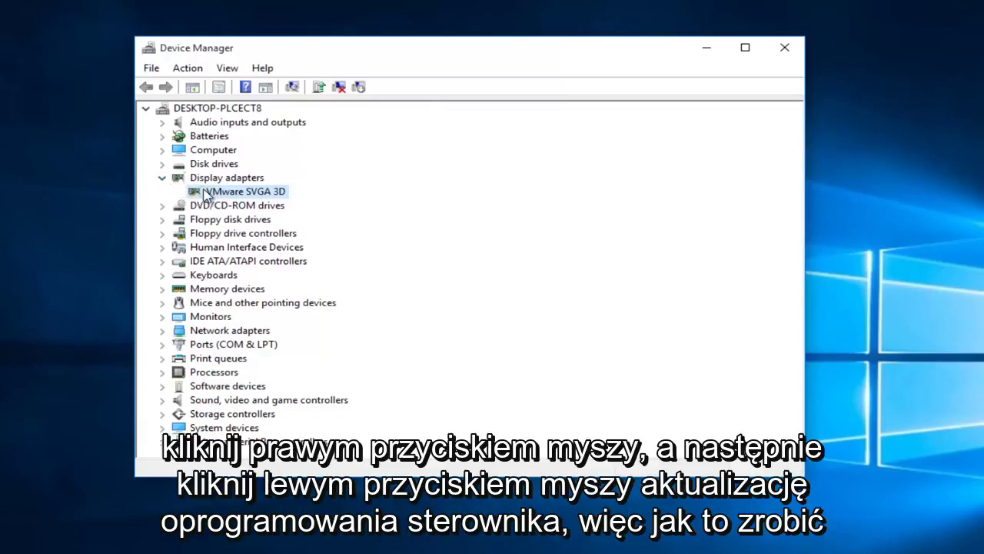
pyautogui.rightClick(209, 193)
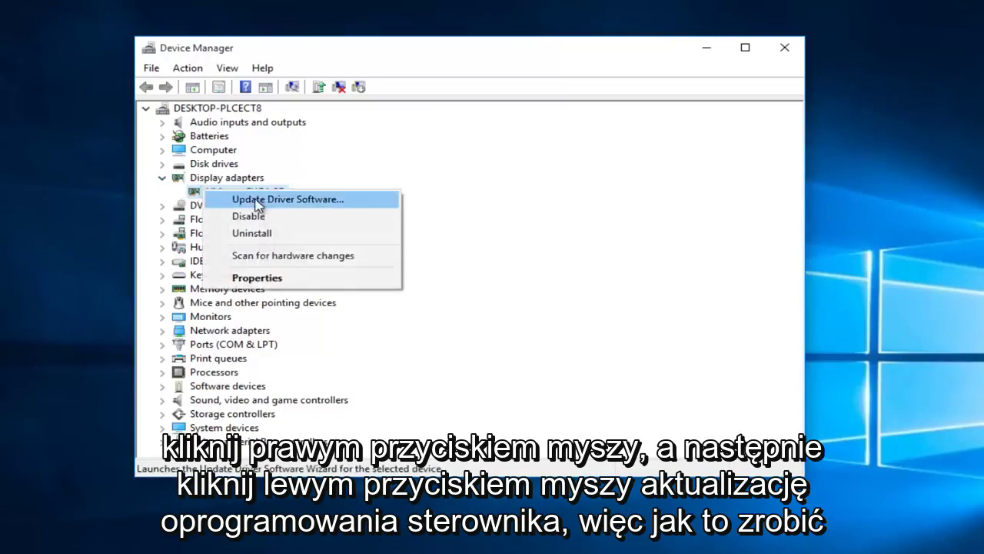
pyautogui.click(254, 199)
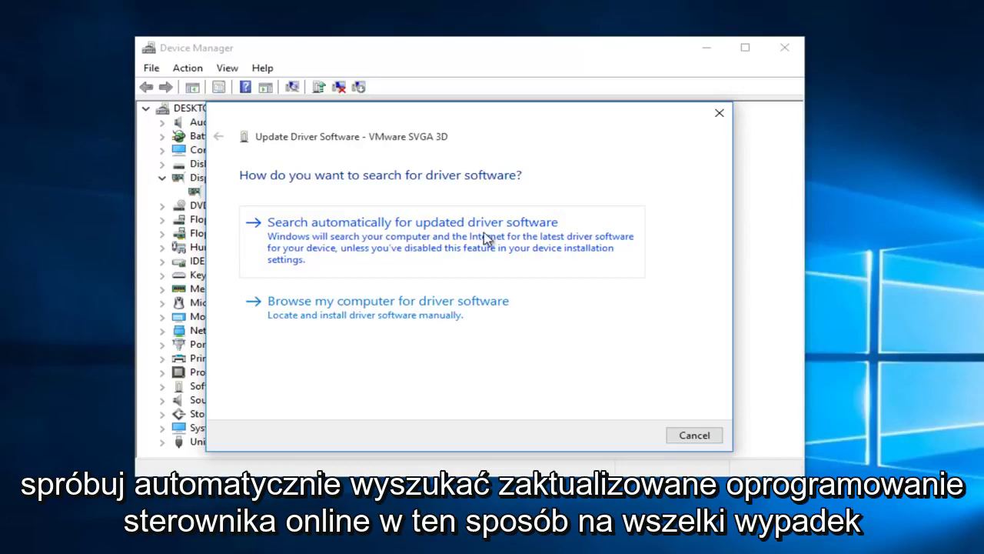
pyautogui.click(358, 239)
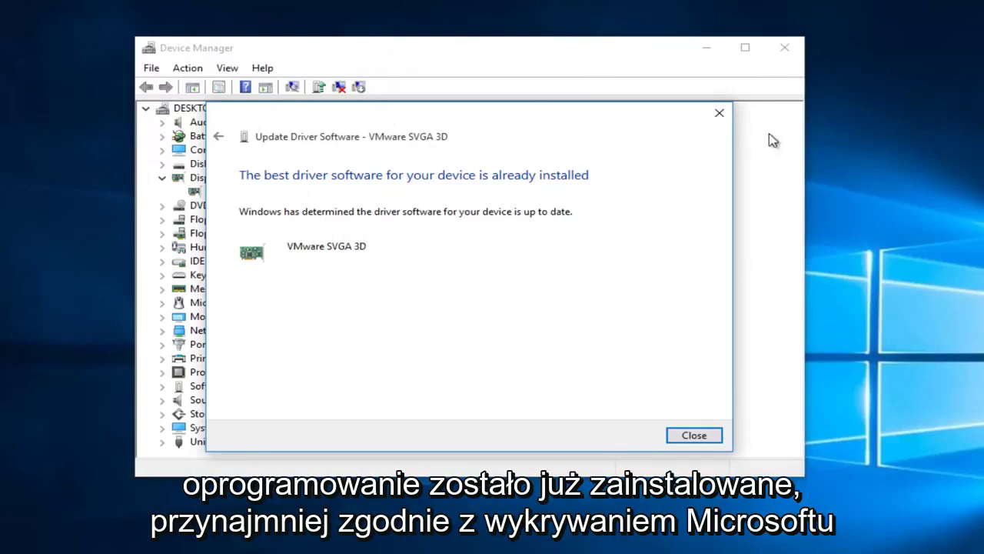
pyautogui.click(717, 115)
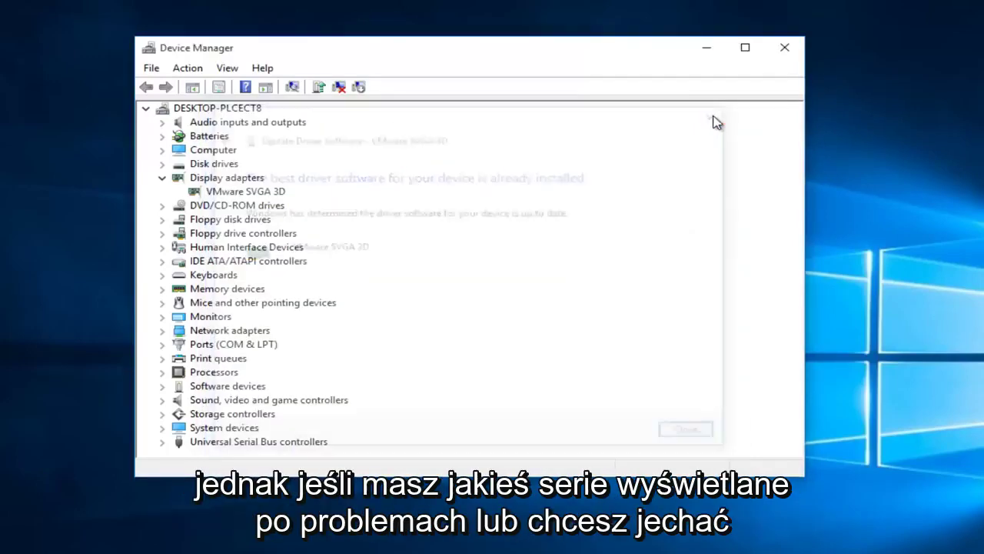
pyautogui.click(204, 178)
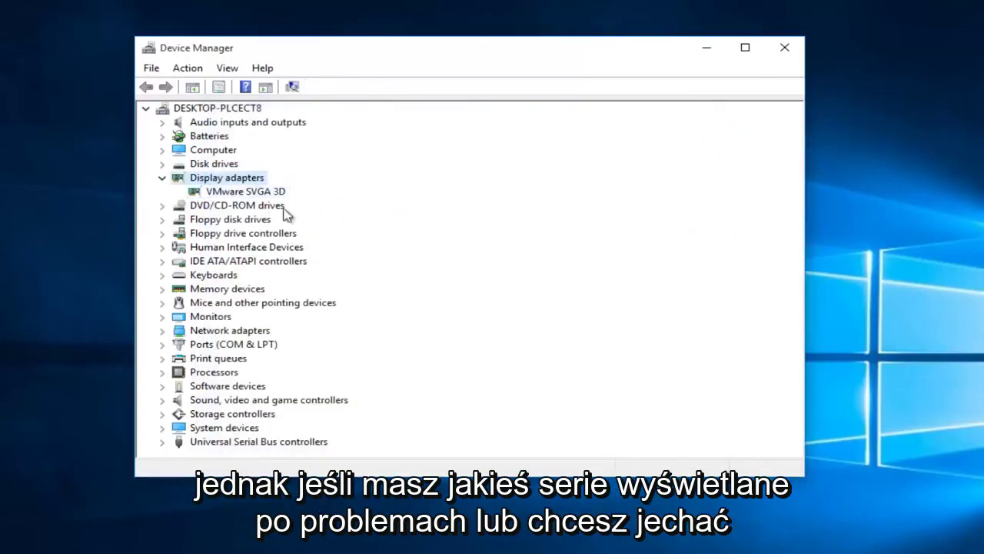
pyautogui.click(785, 48)
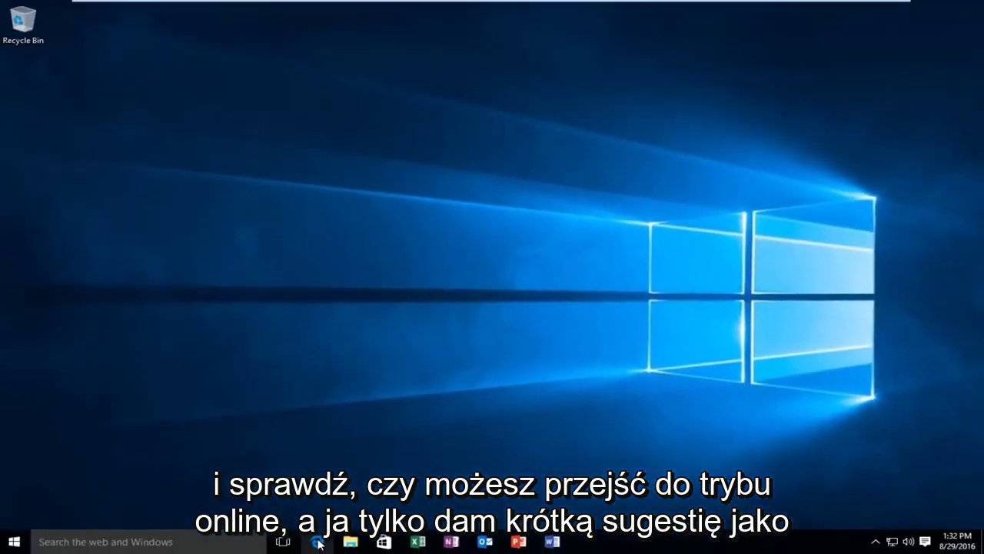
# - Switch to Microsoft Edge, search Google for "nvidia video drivers" and open NVIDIA's official driver download page
pyautogui.click(318, 541)
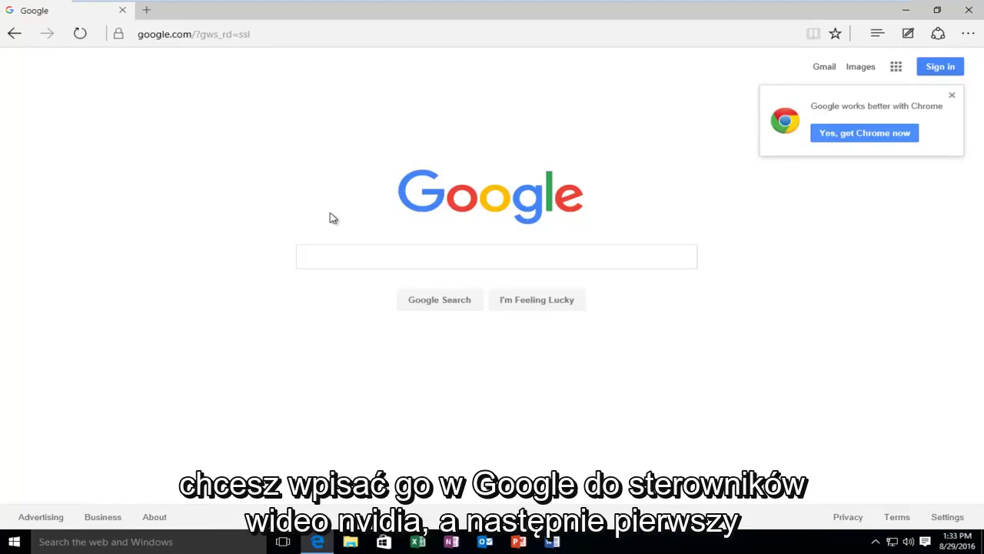
pyautogui.write('nvidia')
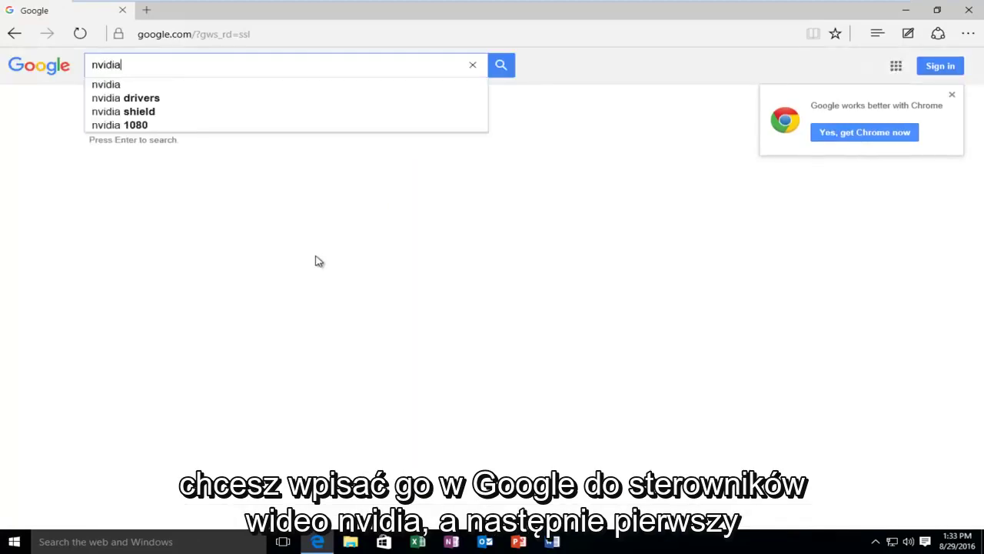
pyautogui.write(' video drivers')
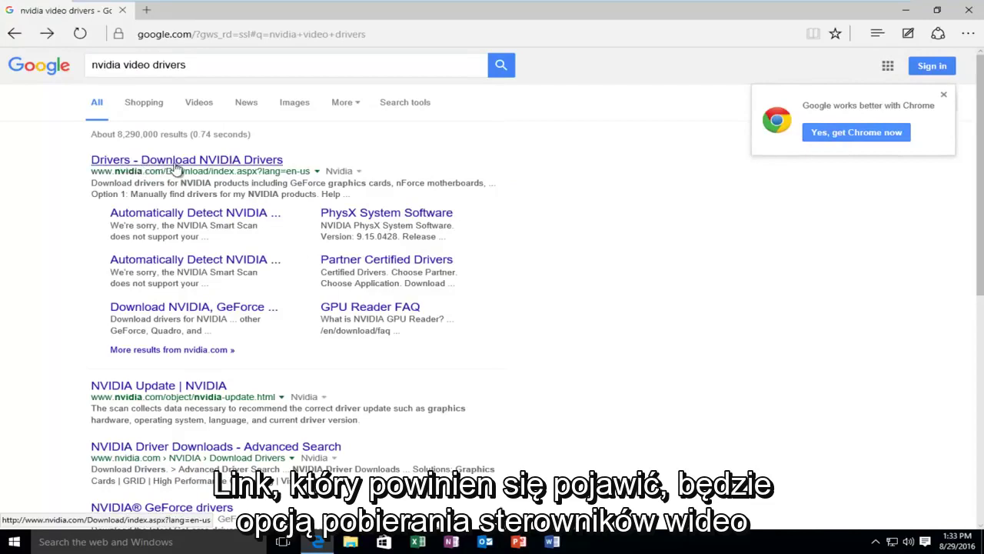
pyautogui.click(176, 162)
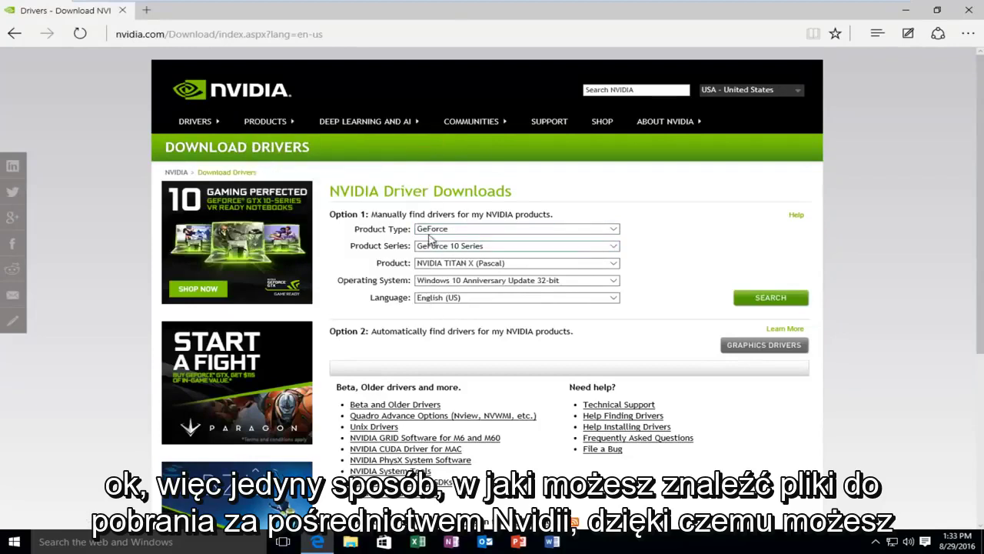
# - Examine the manual product selection and the automatic driver detection option on the NVIDIA Driver Downloads page
pyautogui.click(388, 228)
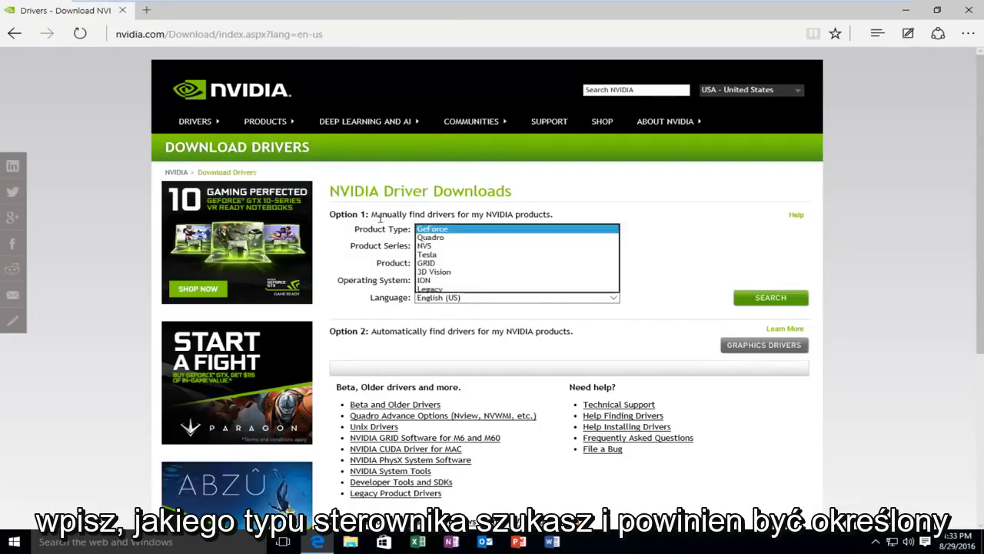
pyautogui.click(510, 233)
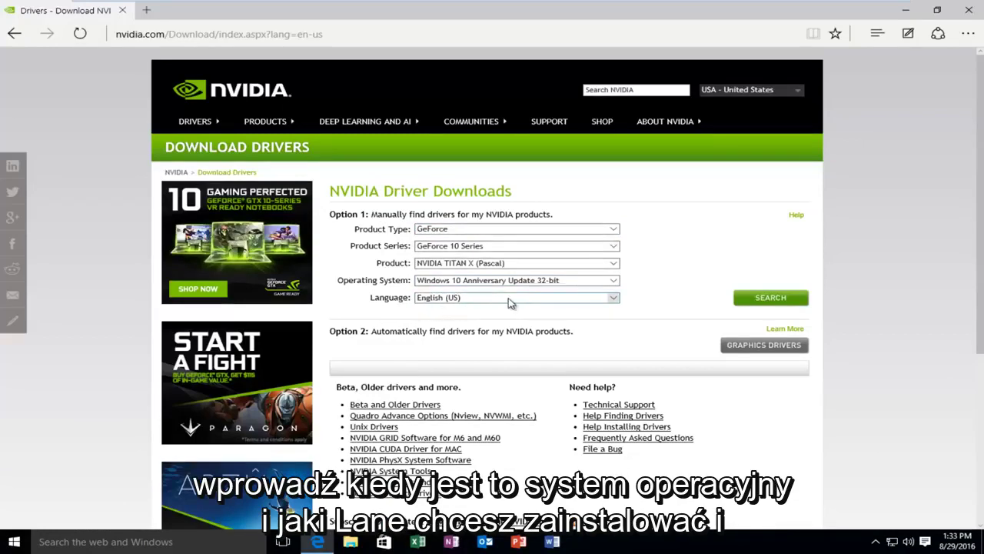
pyautogui.scroll(-1, 496, 306)
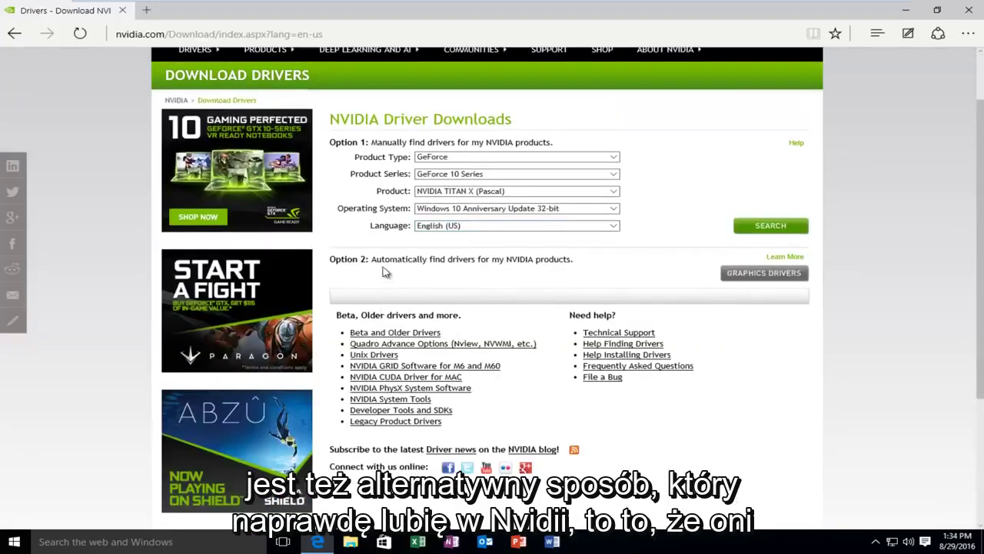
pyautogui.moveTo(372, 260); pyautogui.dragTo(484, 260)
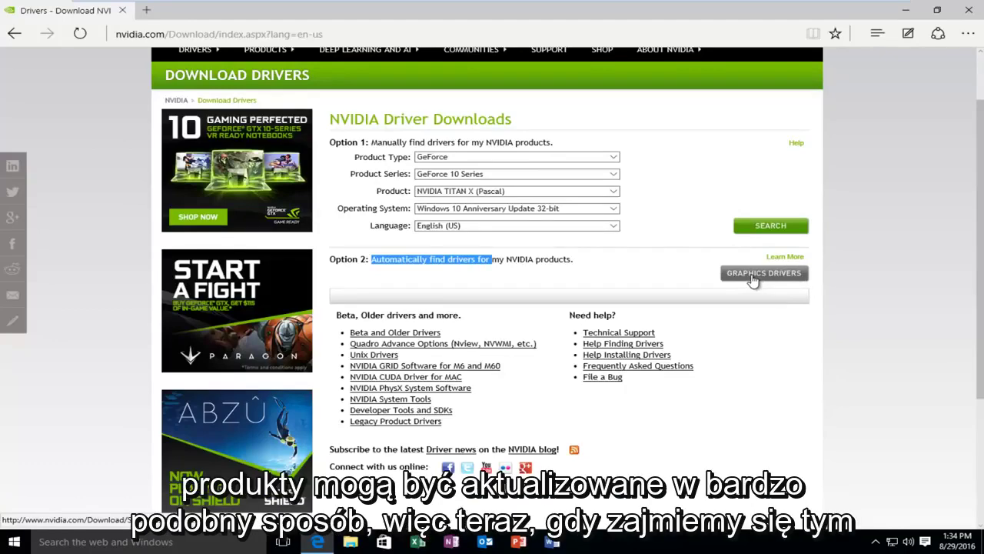
pyautogui.scroll(-2, 738, 277)
pyautogui.scroll(3, 733, 272)
# - Return to Google, search for "amd drivers" and open AMD's Download Drivers page, dismissing its cookie notice
pyautogui.click(15, 35)
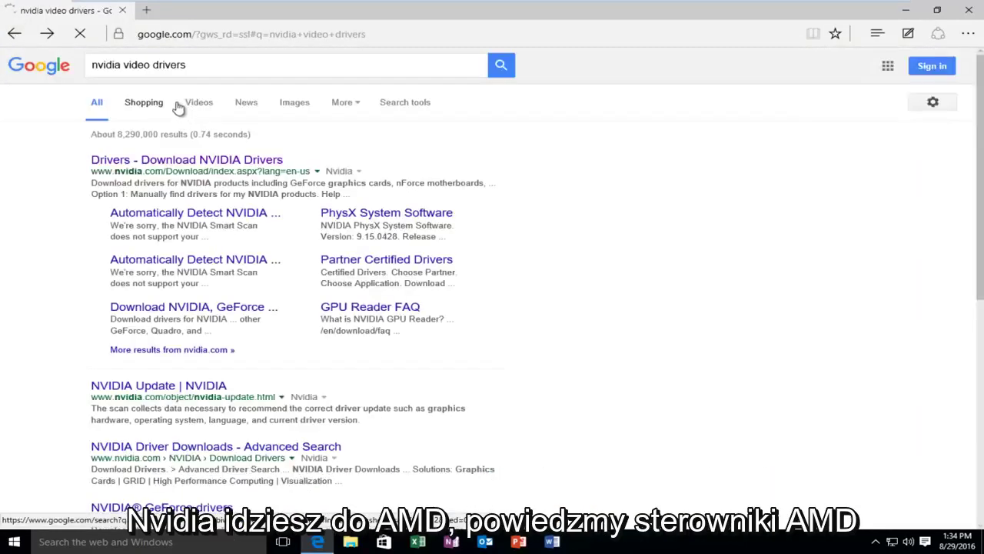
pyautogui.doubleClick(136, 65)
pyautogui.press('BackSpace')
pyautogui.doubleClick(105, 65)
pyautogui.press('BackSpace')
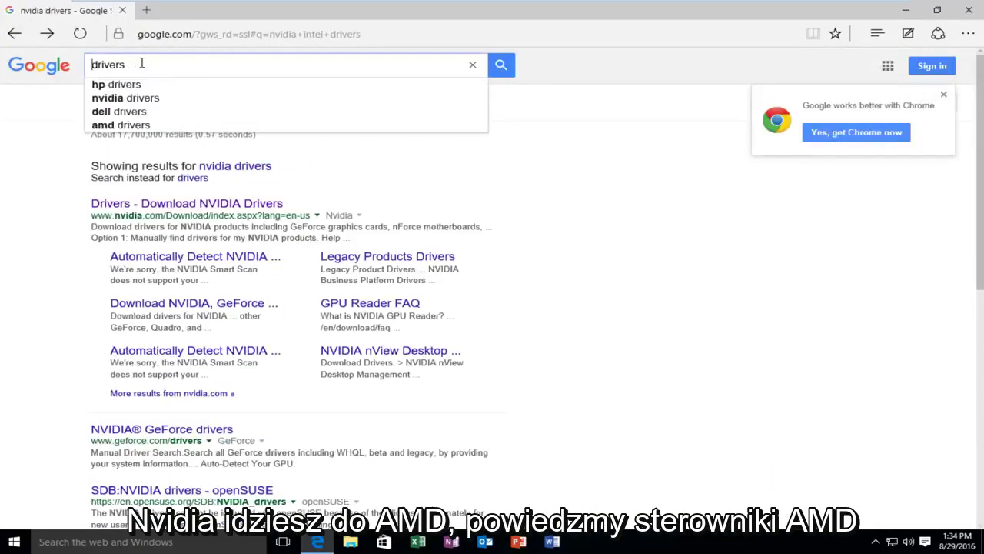
pyautogui.write('amd')
pyautogui.press('Return')
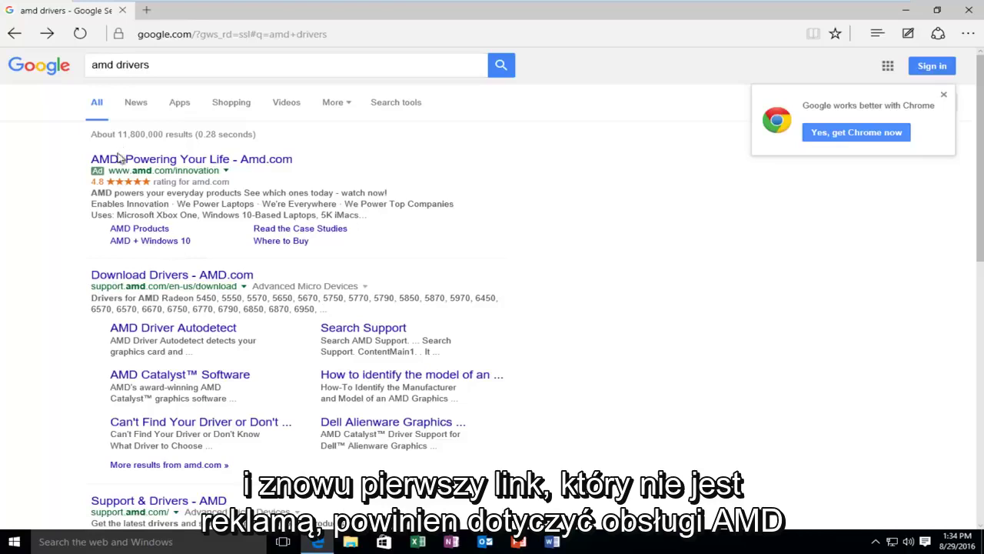
pyautogui.click(137, 279)
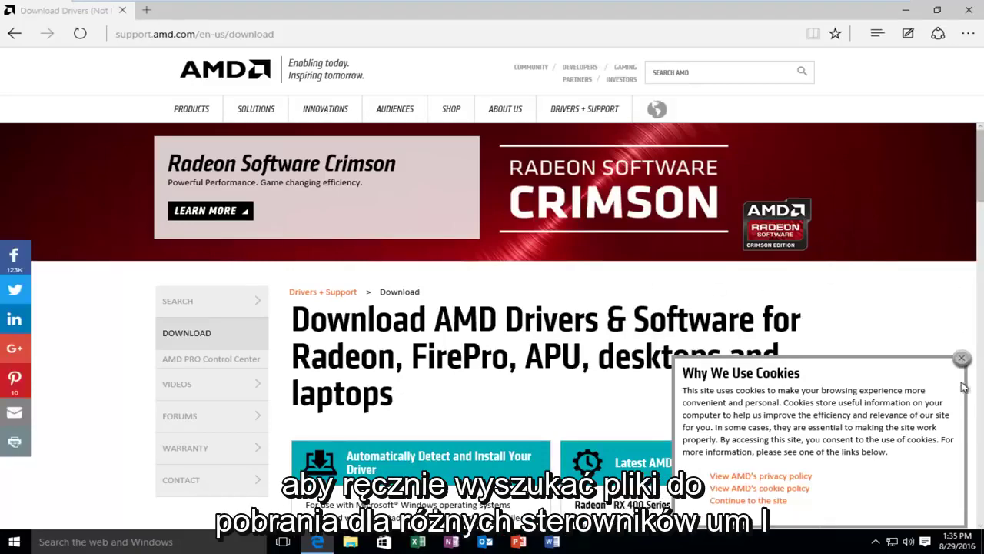
pyautogui.click(961, 358)
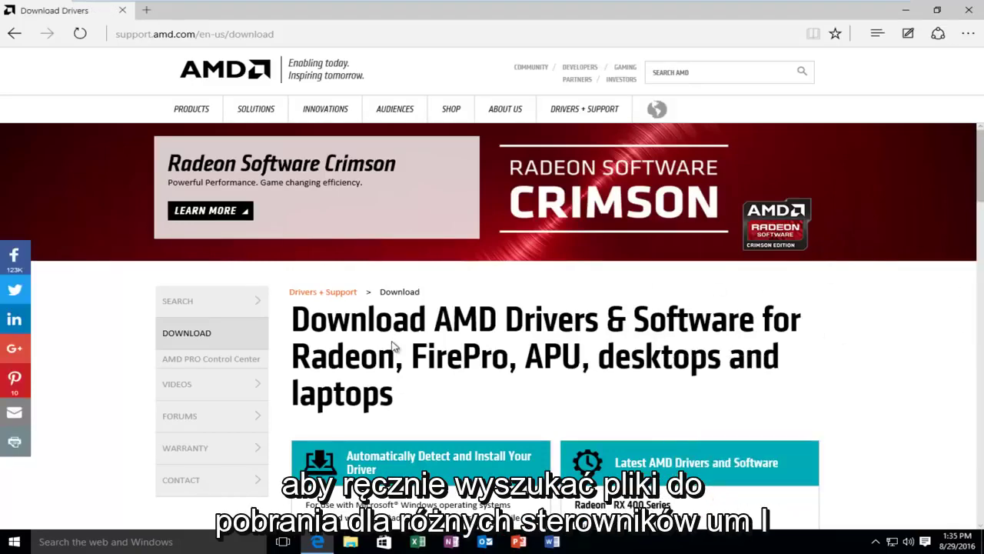
# - Review the automatic detection and manual driver selection options on AMD's download page and close the browser
pyautogui.scroll(-2, 461, 360)
pyautogui.scroll(-4, 461, 338)
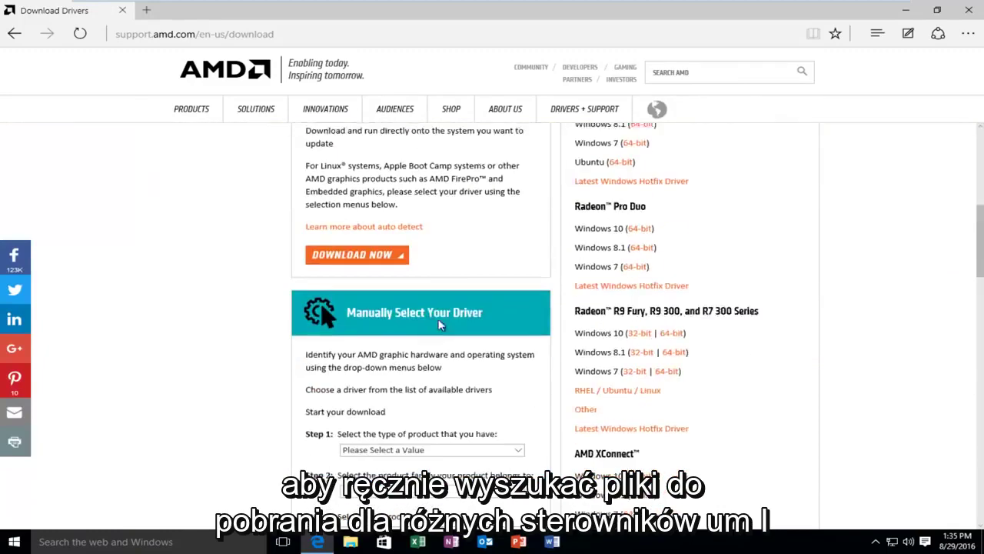
pyautogui.scroll(3, 396, 327)
pyautogui.scroll(1, 395, 323)
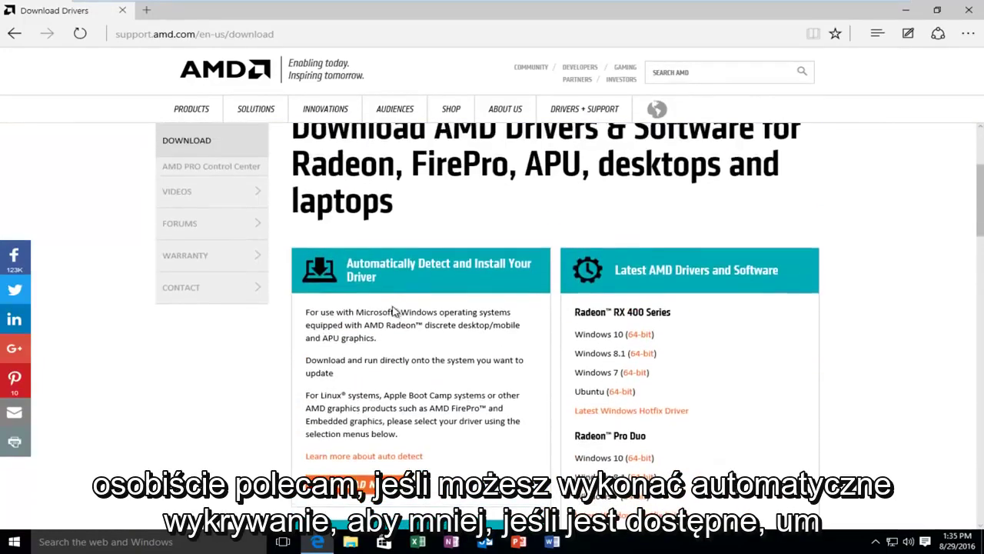
pyautogui.moveTo(357, 264); pyautogui.dragTo(422, 265)
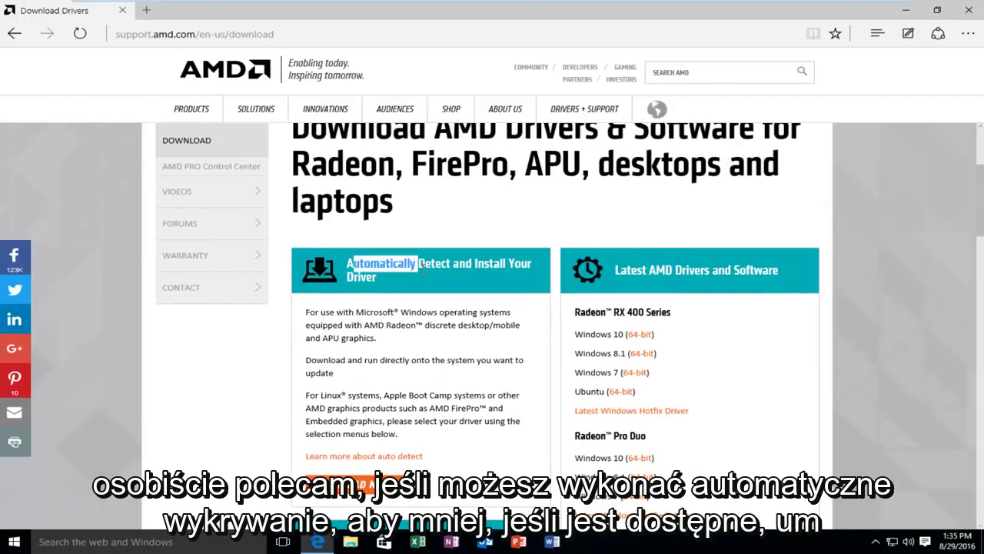
pyautogui.click(387, 286)
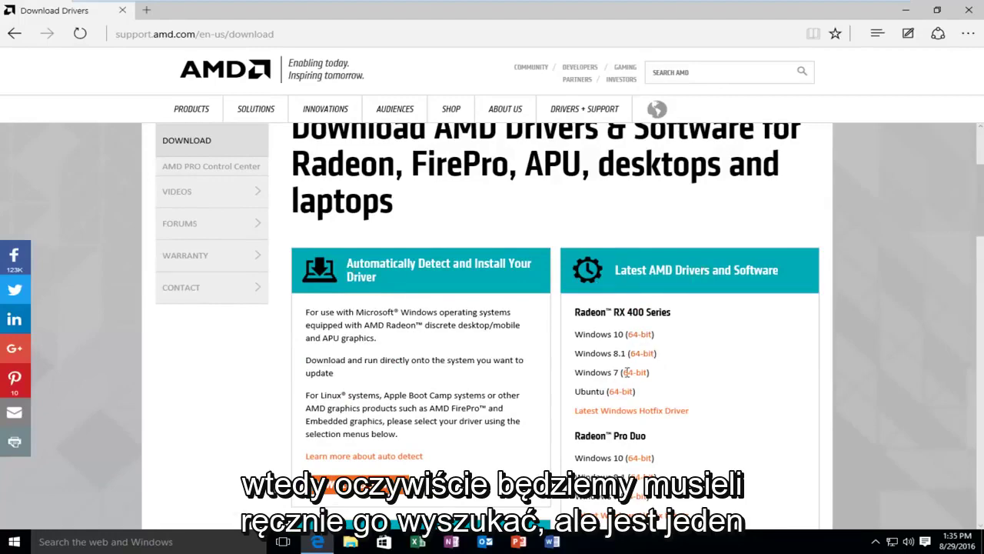
pyautogui.scroll(-3, 413, 294)
pyautogui.scroll(3, 413, 295)
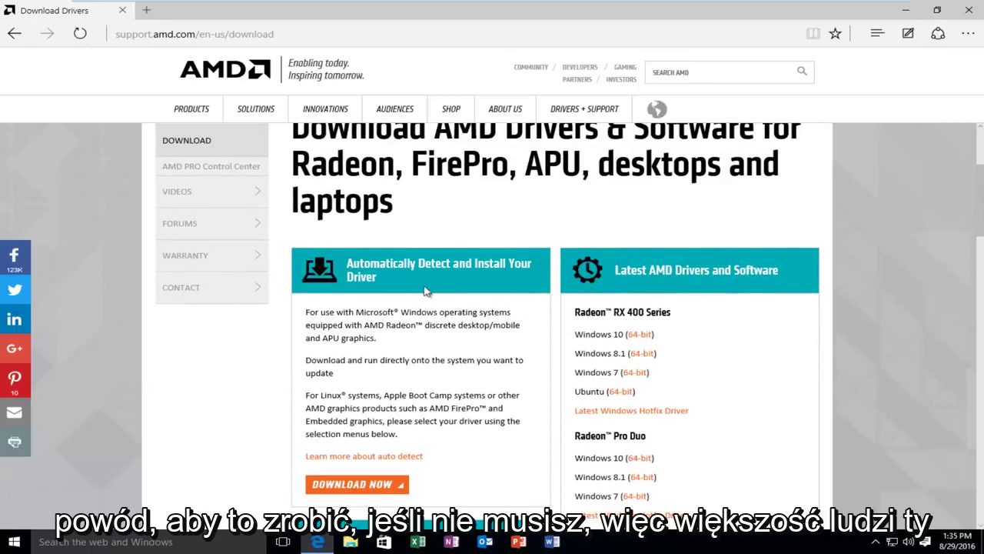
pyautogui.moveTo(366, 275); pyautogui.dragTo(350, 260)
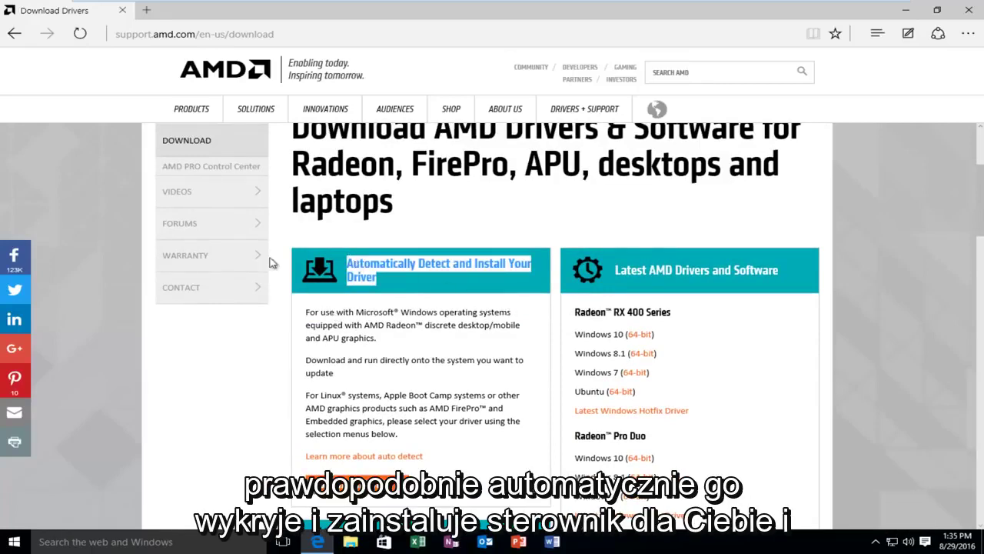
pyautogui.click(10, 34)
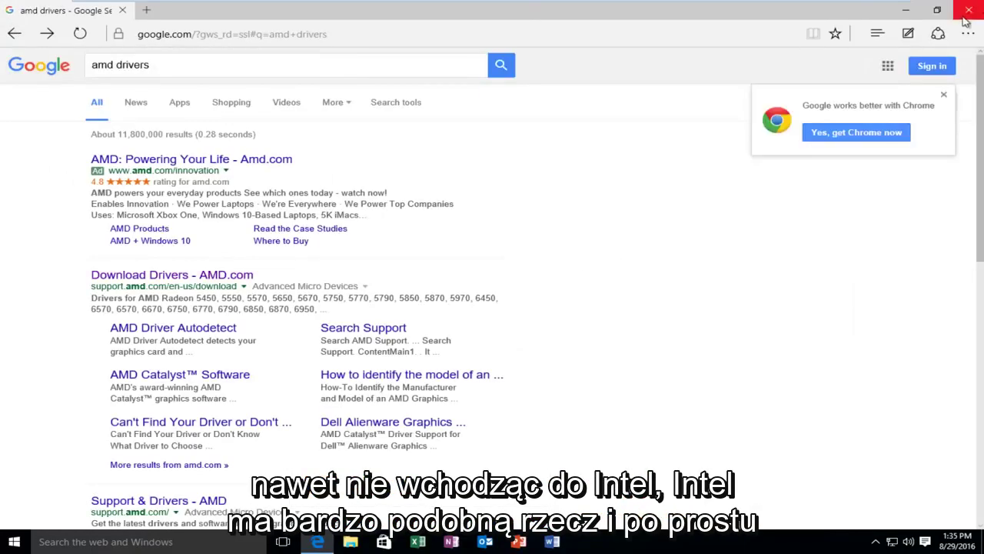
pyautogui.click(969, 11)
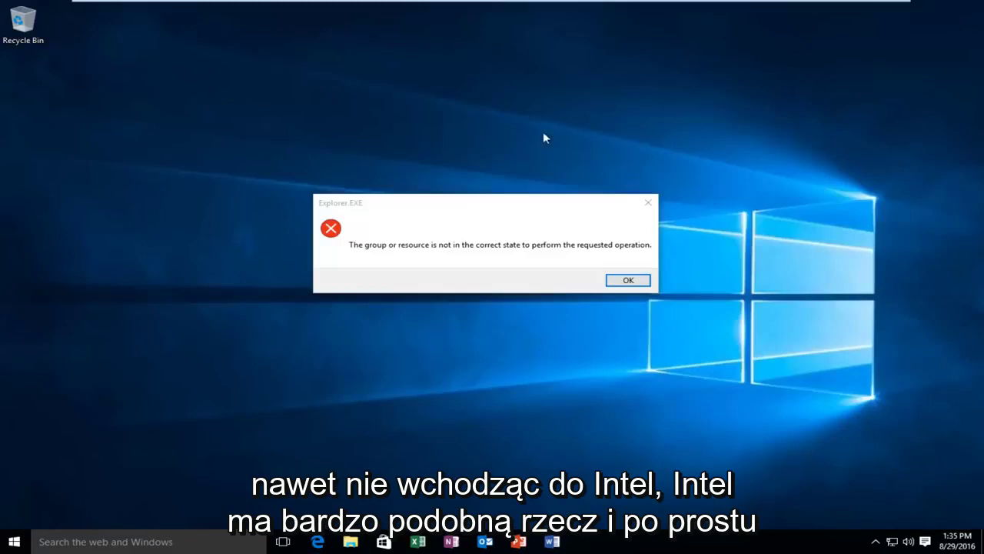
# - Dismiss the Explorer error message, search Windows for "device manager" and open Device Manager
pyautogui.click(624, 281)
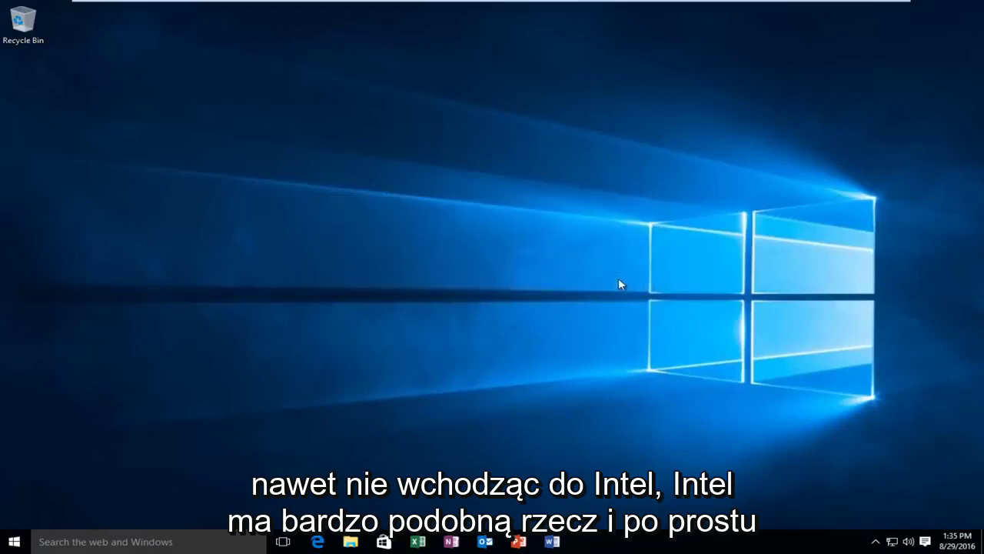
pyautogui.click(12, 542)
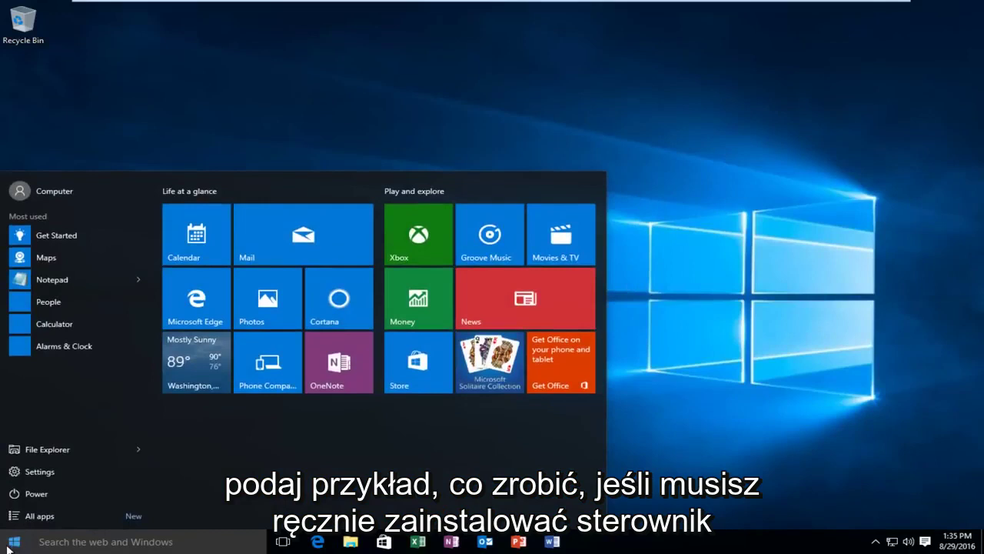
pyautogui.click(76, 542)
pyautogui.click(77, 542)
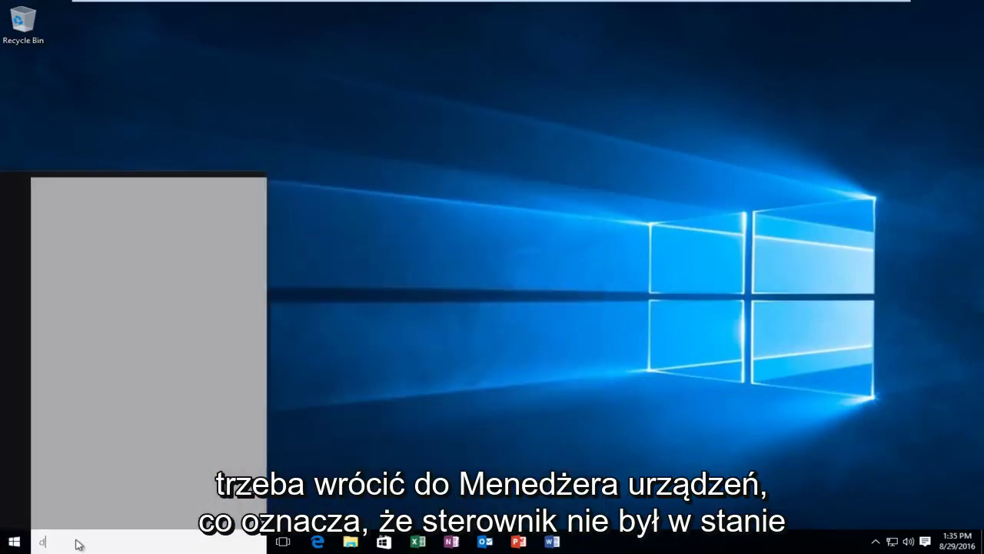
pyautogui.write('d')
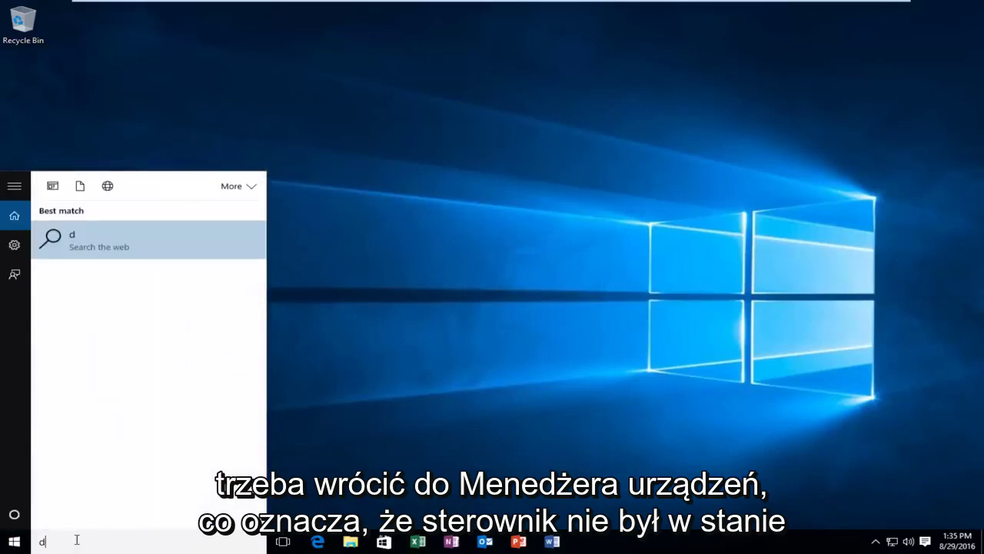
pyautogui.write('evice manager')
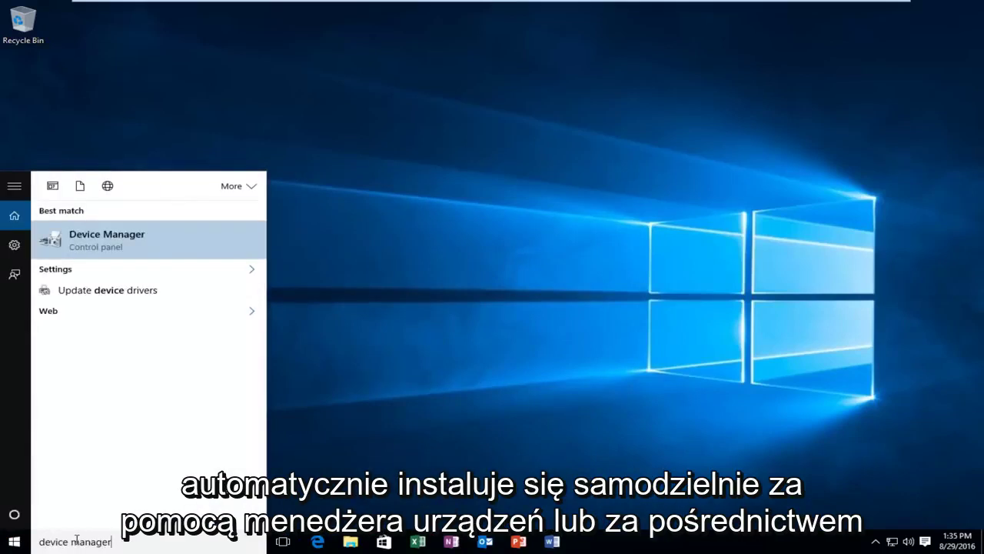
pyautogui.click(83, 244)
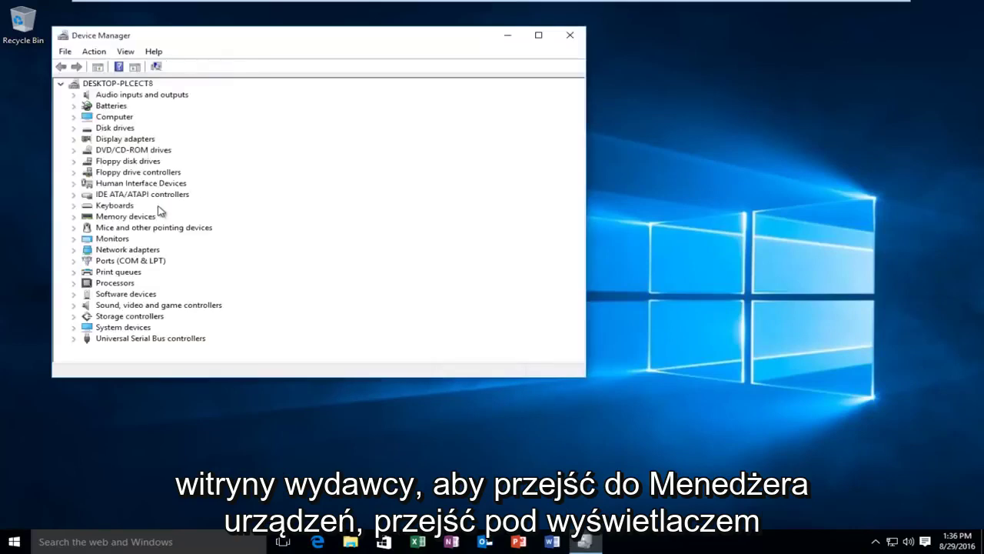
# - Expand the display adapters in Device Manager and start Update Driver Software for the VMware SVGA 3D adapter
pyautogui.moveTo(254, 42); pyautogui.dragTo(341, 52)
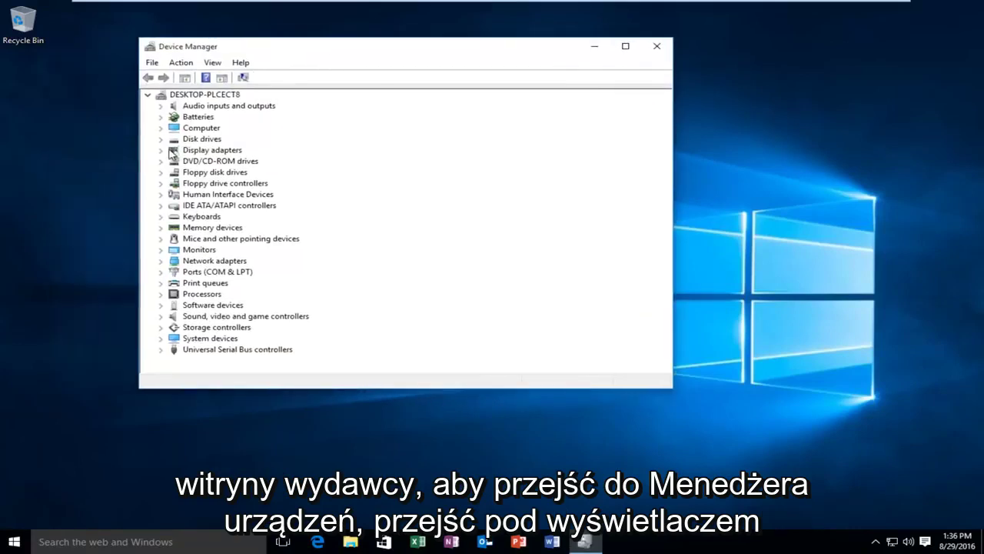
pyautogui.click(162, 151)
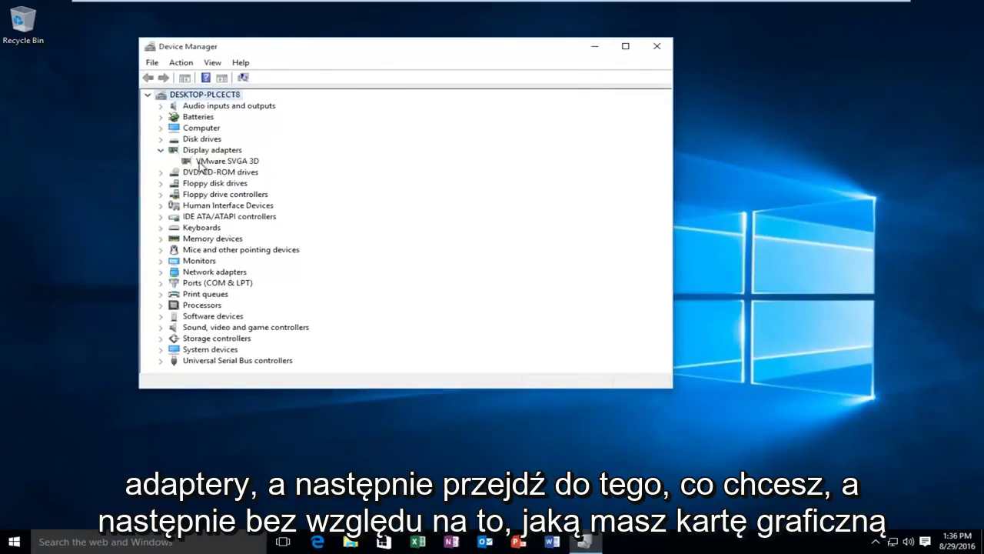
pyautogui.click(203, 161)
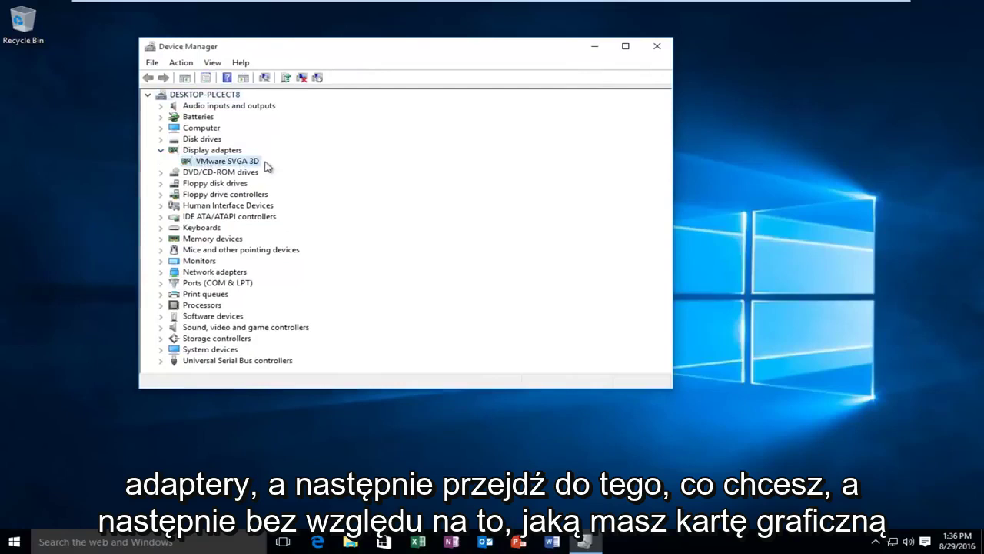
pyautogui.rightClick(204, 162)
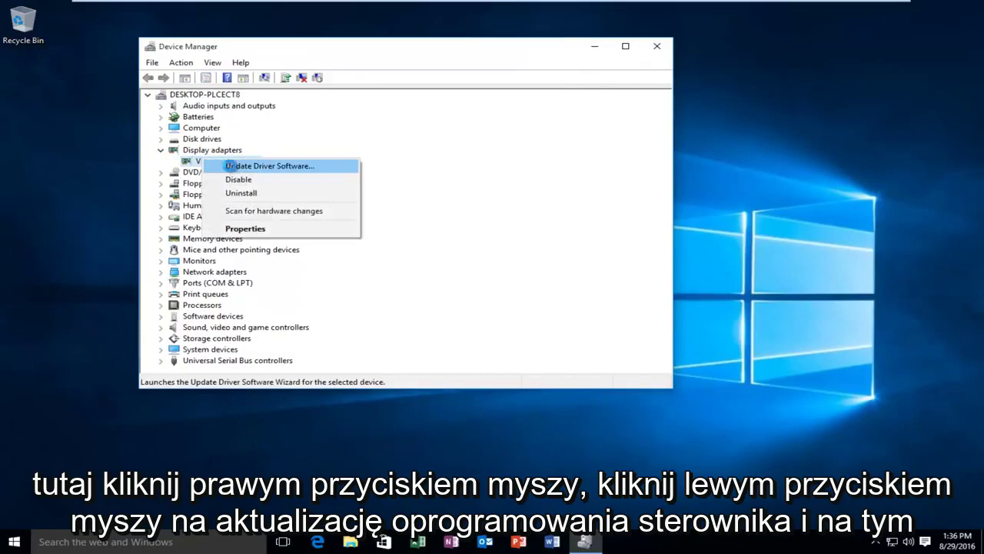
pyautogui.click(223, 166)
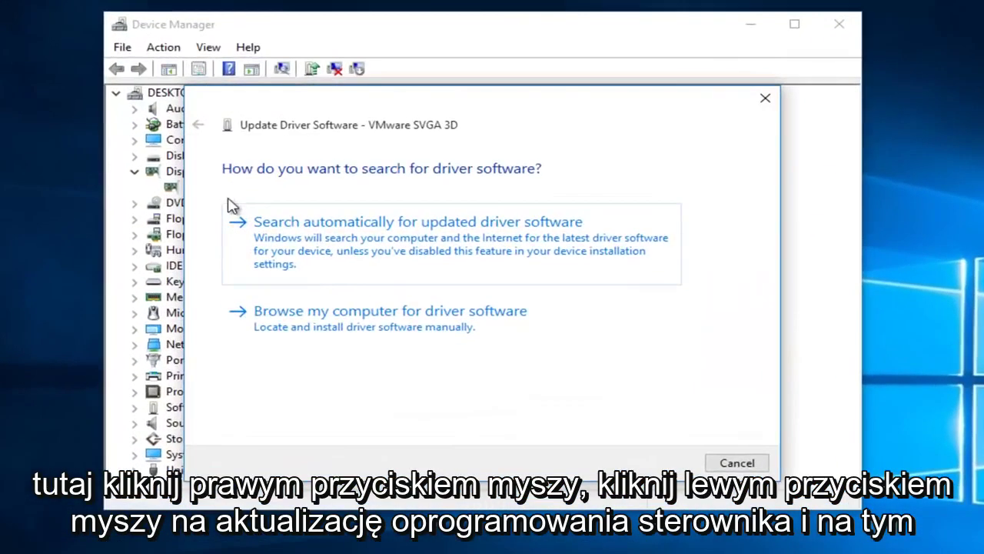